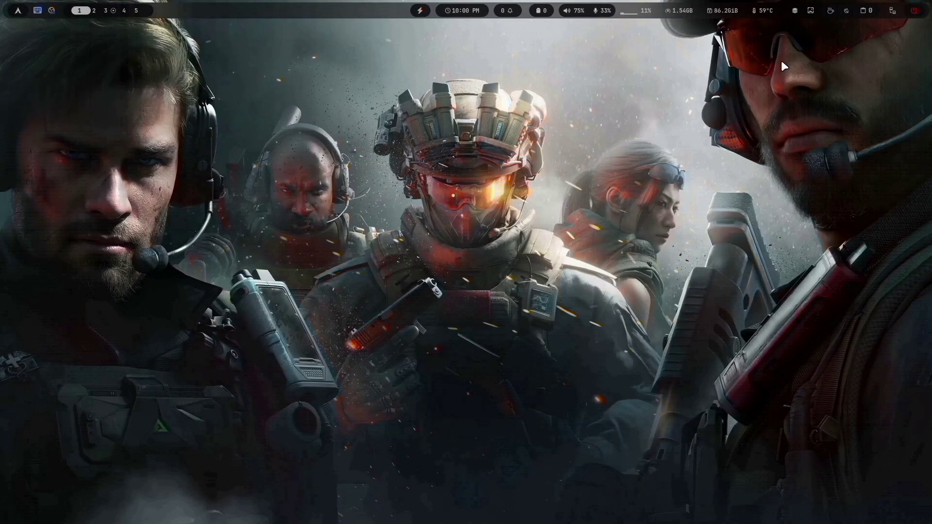
Step: Collapse the top bar's right-side system-info modules and open the launcher to find Virtual Machine Manager
click(794, 13)
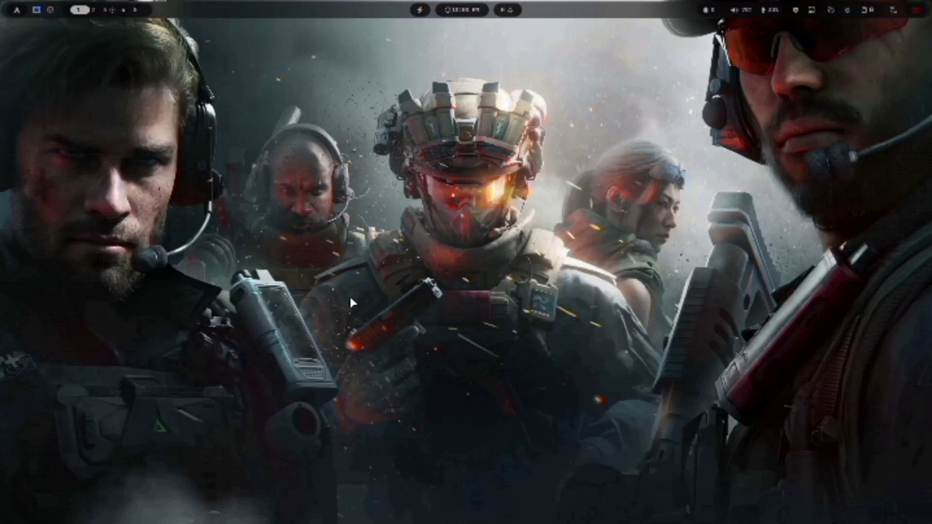
key(super)
Step: Launch Virtual Machine Manager and open the archlinux-hyprconf-1 VM's console
click(549, 180)
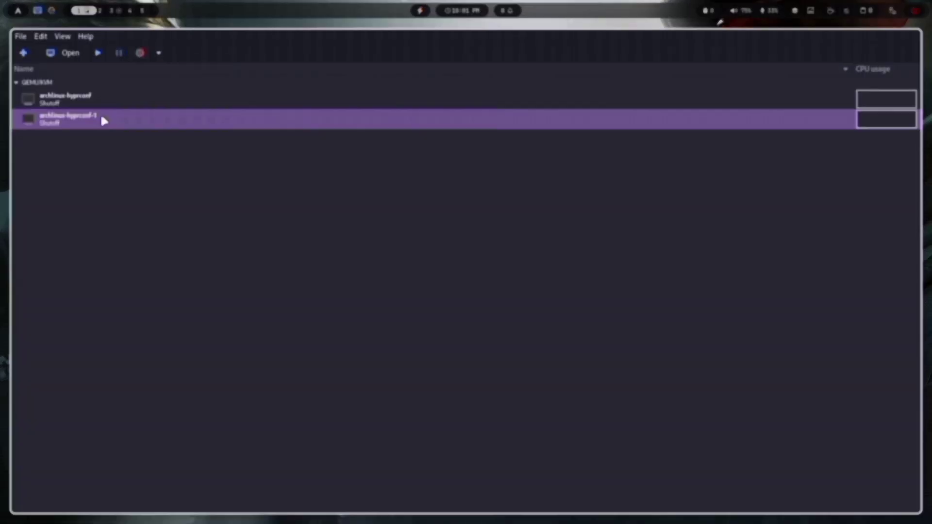
double_click(101, 115)
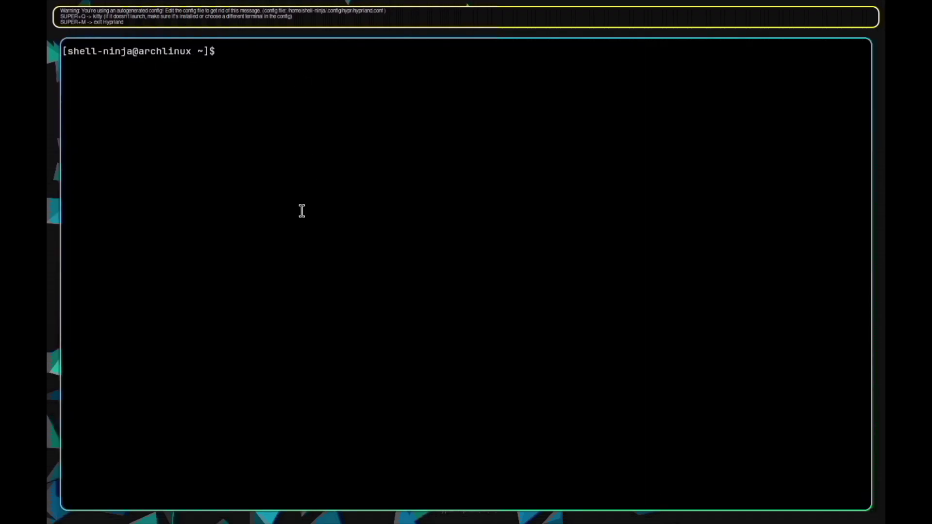
Step: Open ~/.config/hypr/hyprland.conf in nvim and save it with :wq to clear the autogenerated warning
text(cd .config/hypr/)
key(Return)
text(nvim hyprland.conf)
key(Return)
text(:wq)
key(Return)
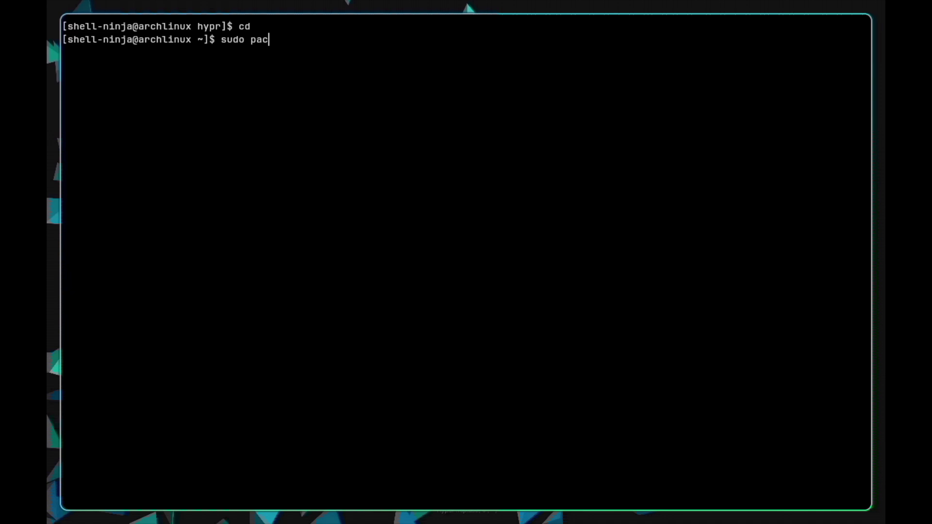
Step: Install git with sudo pacman -S git, confirming with y, then start typing the shallow clone command
text( git)
key(Return)
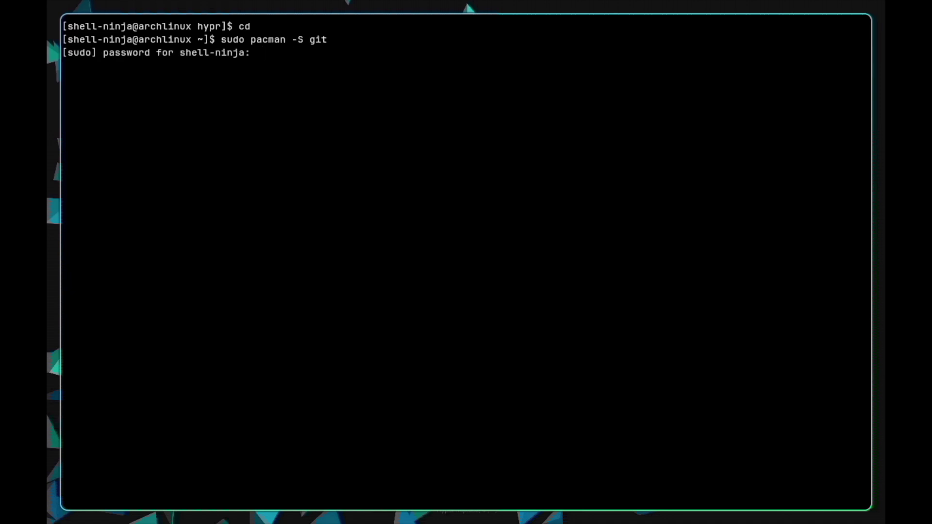
key(Return)
text(y)
key(Return)
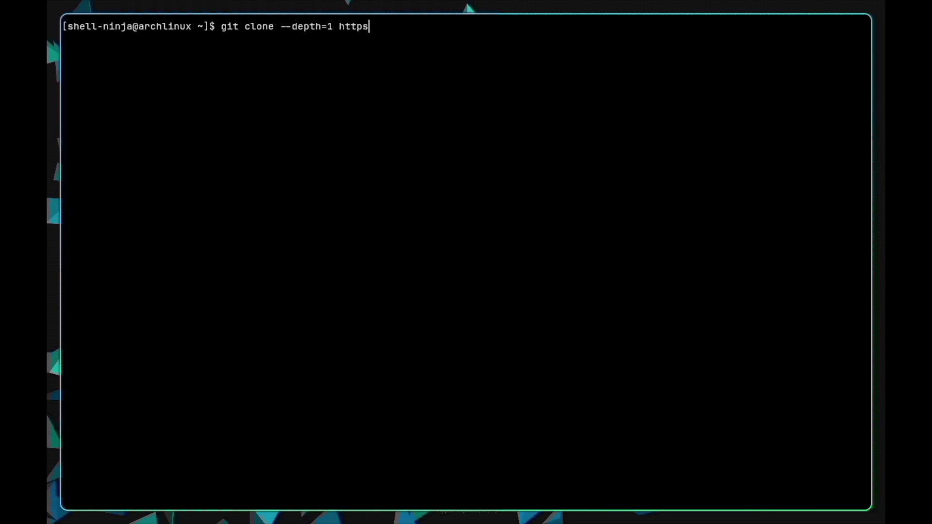
text(/github.com)
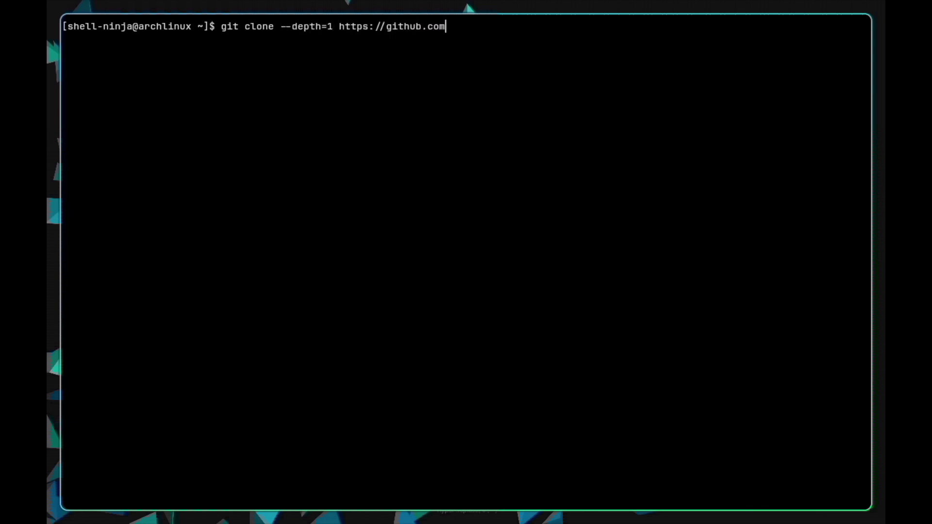
text(/shell-ninja/hyprco)
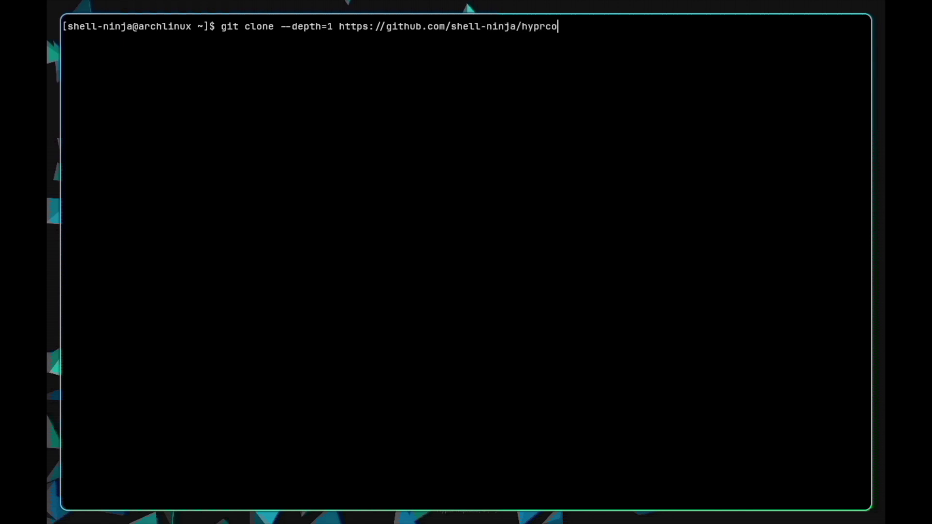
text(nf-install)
key(Return)
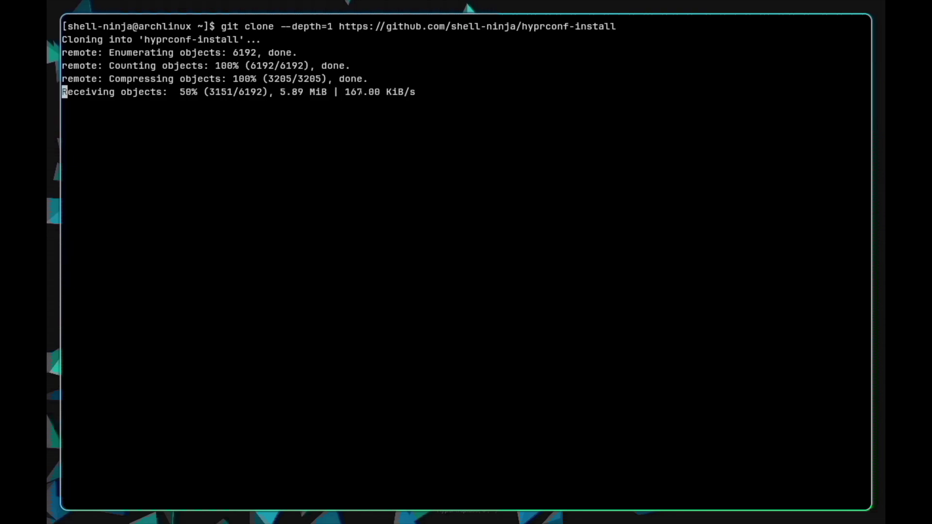
Step: Enter hyprconf-install, clear the screen, list its files, and prepare chmod +x install.sh
text(cd)
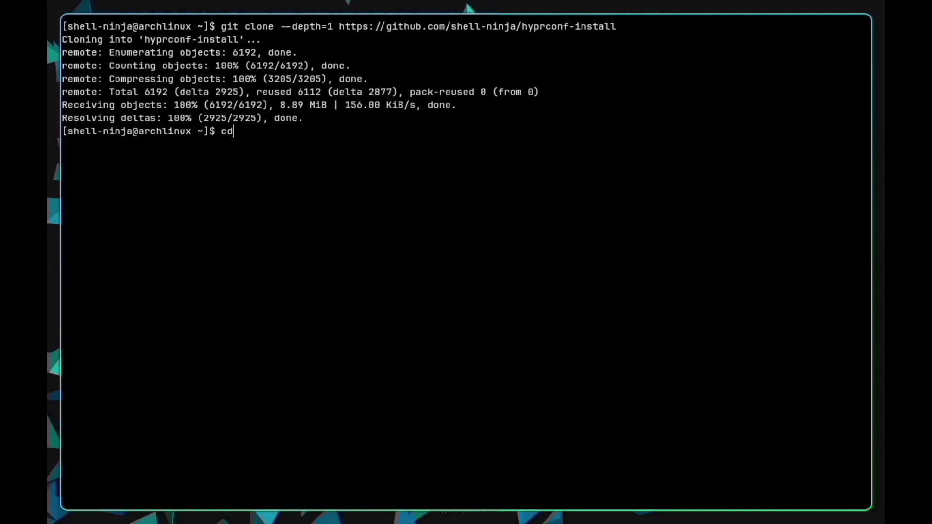
text( hyprconf)
key(Tab)
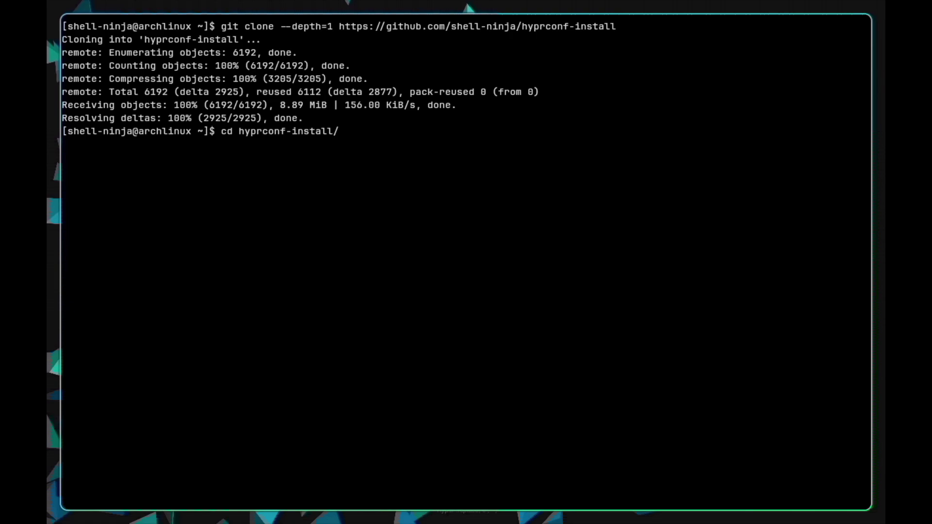
key(Return)
text(clear)
key(Return)
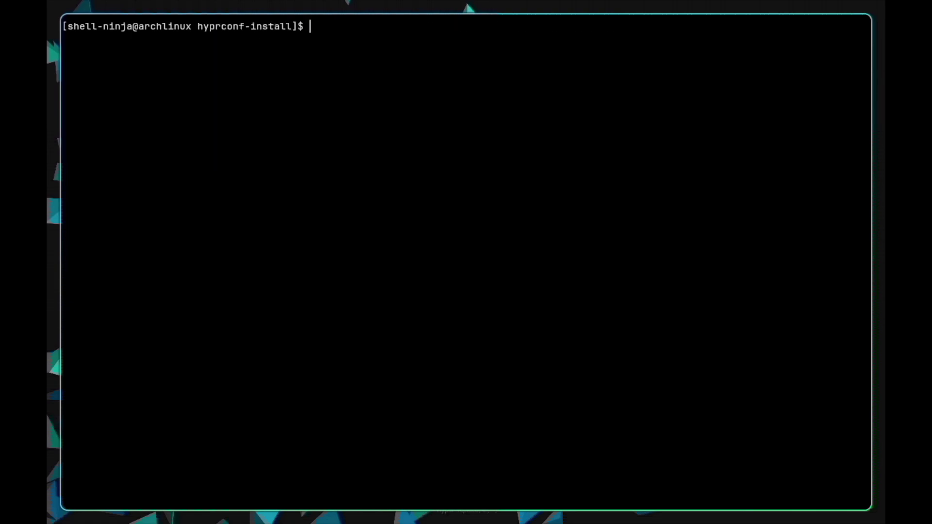
text(ls)
key(Return)
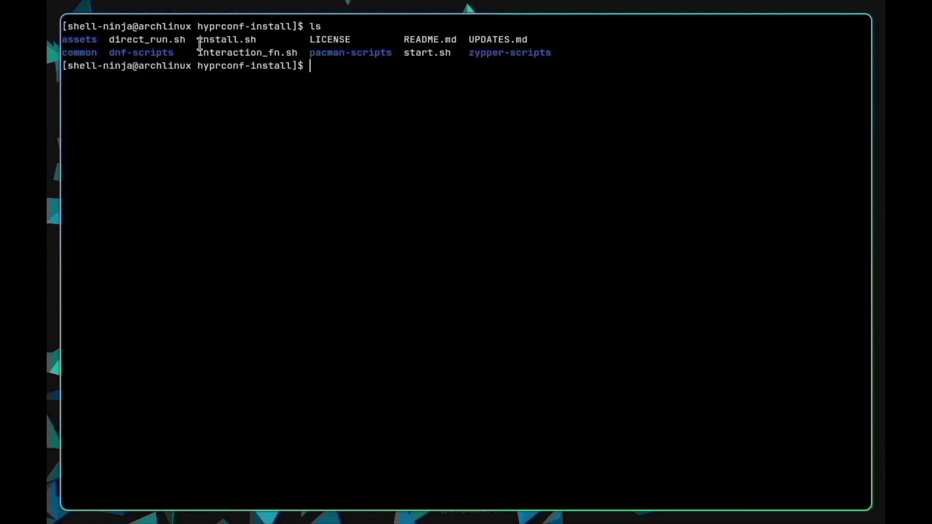
drag(198, 41, 263, 44)
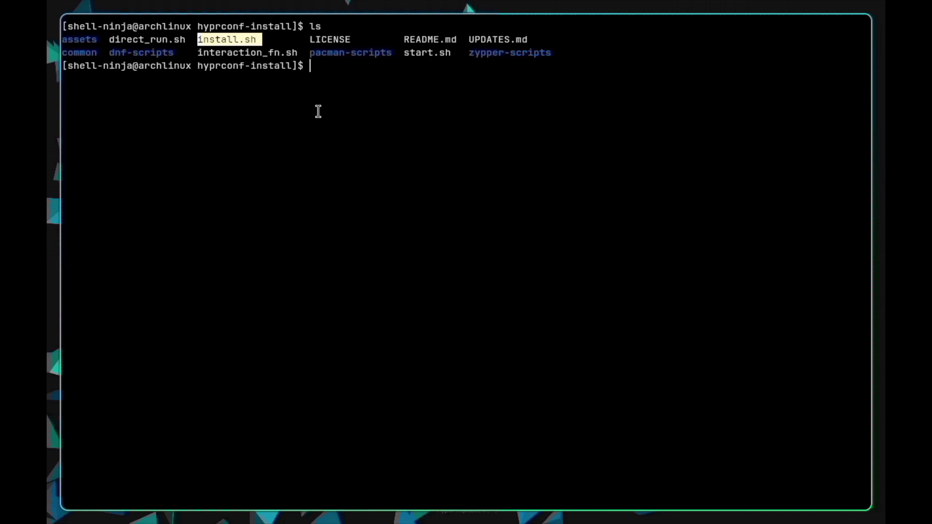
click(383, 123)
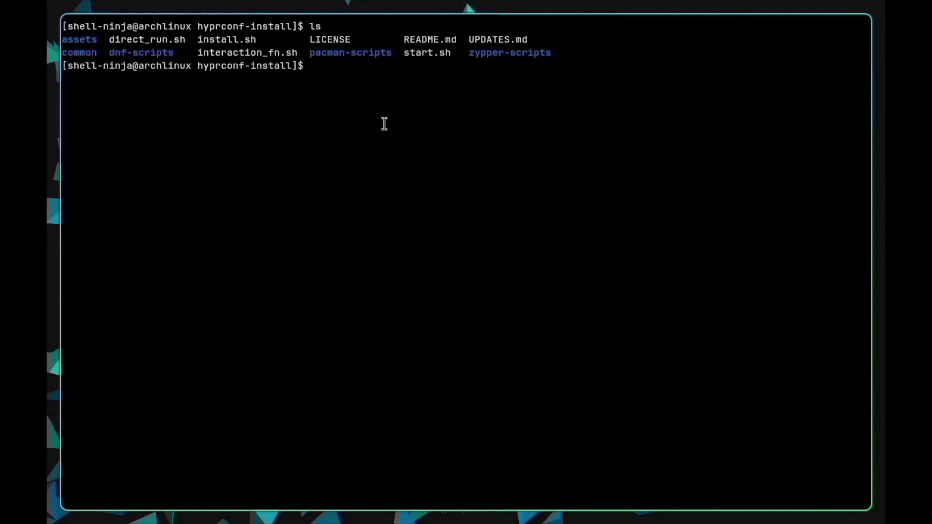
text(chmod +x install.sh)
Step: Make install.sh executable and run ./install.sh
key(Return)
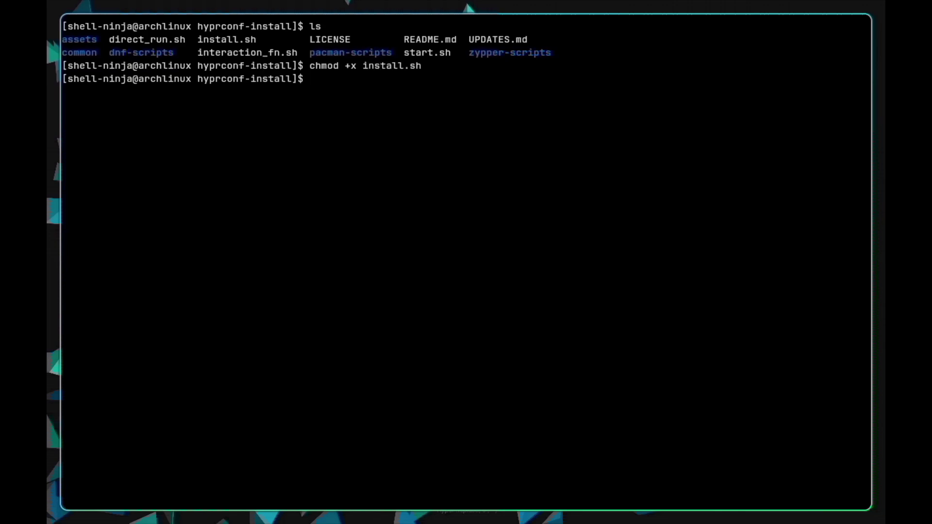
text(./inst  ..sh)
key(Tab)
key(Return)
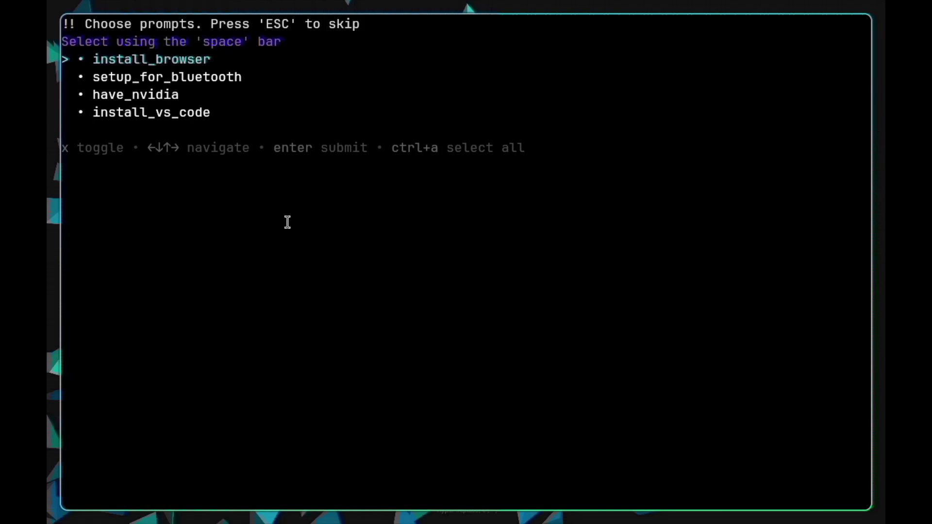
Step: Tick install_browser in the optional prompts and choose install_fish as the shell
key(space)
key(Return)
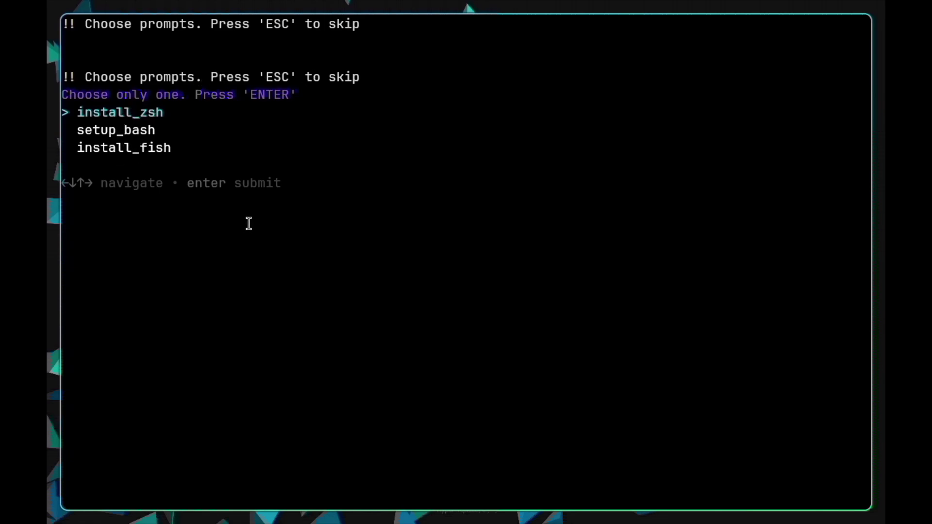
key(Down)
key(Down)
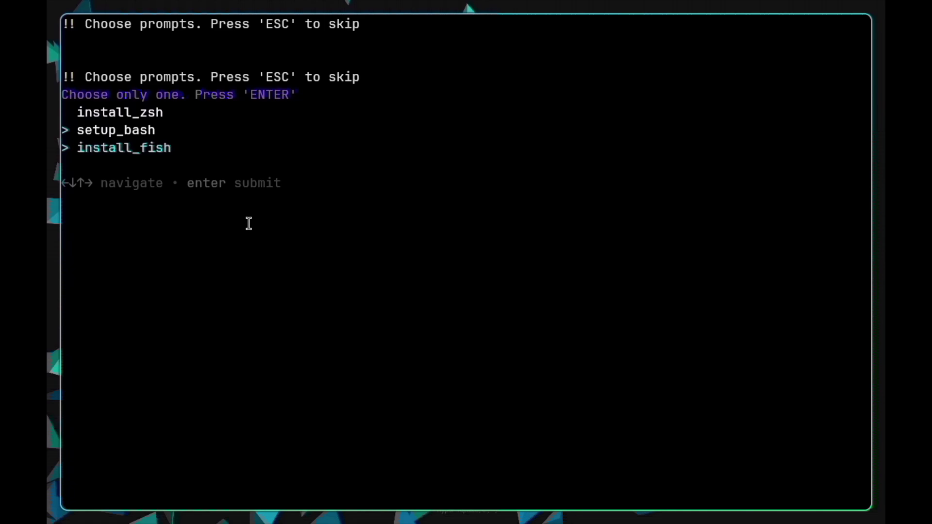
key(Return)
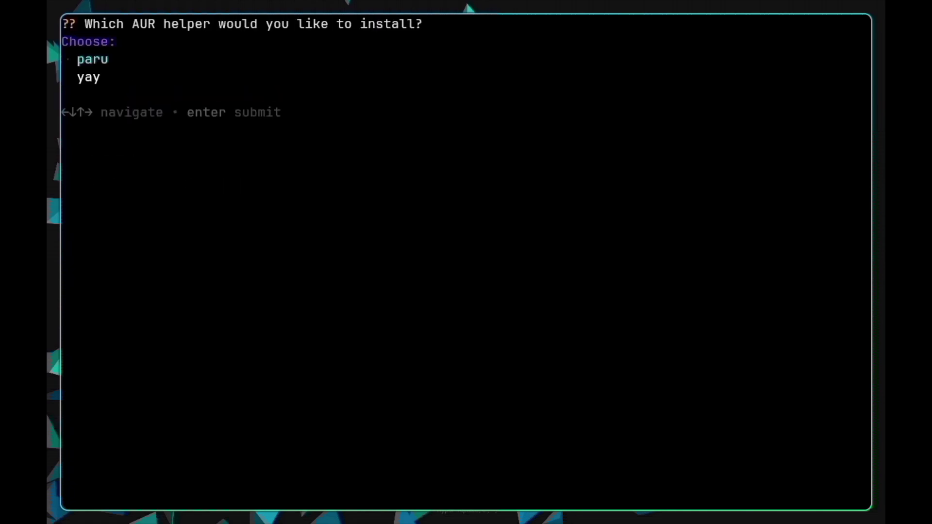
Step: Pick yay instead of paru as the AUR helper and confirm
key(Down)
key(Up)
key(Down)
key(Up)
key(Down)
key(Up)
key(Return)
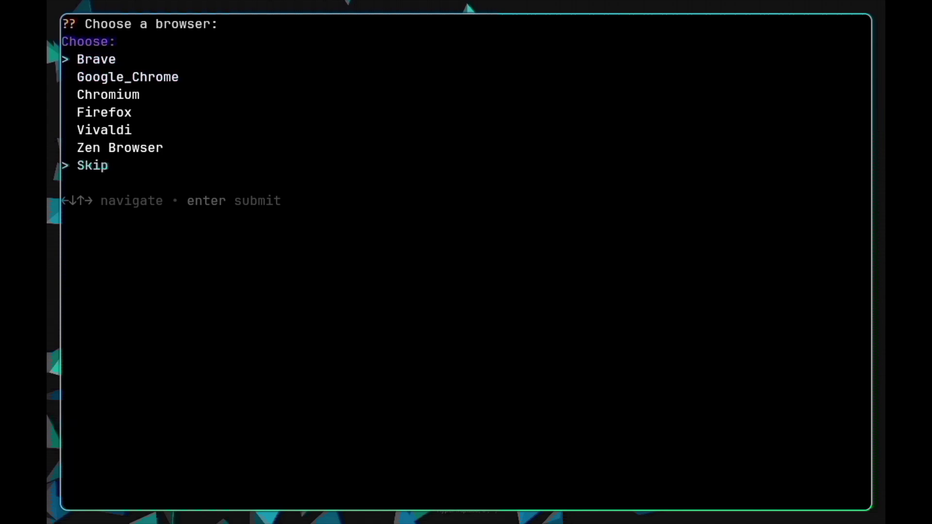
Step: Move up through the browser list (Brave, Chrome, Firefox, etc.) to pick a browser
key(Up)
key(Up)
key(Up)
key(Up)
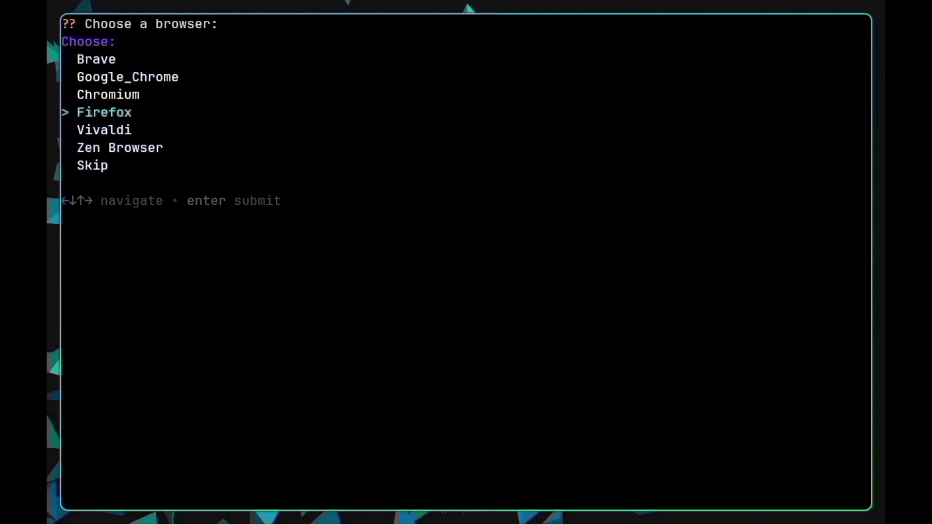
key(Up)
key(Up)
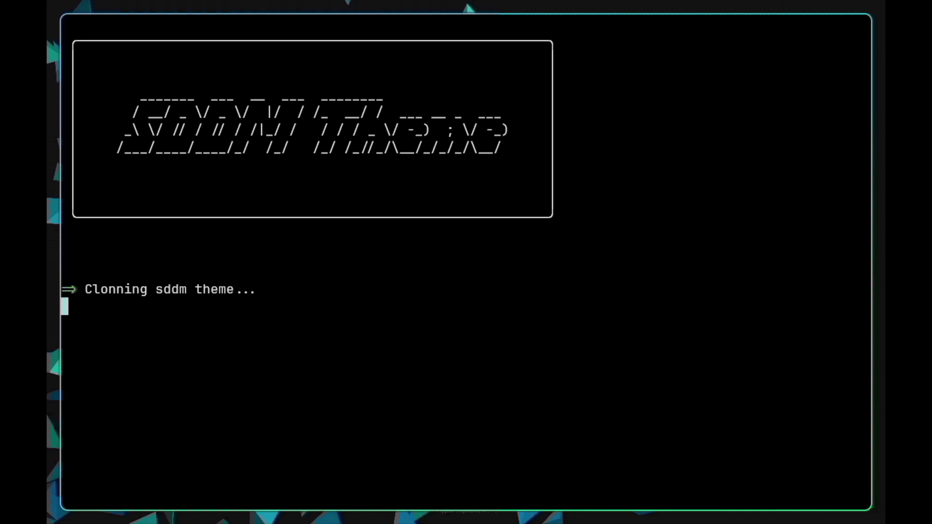
Step: Answer n to the yes/no prompt and choose the original hyprconf config to set up
text(n)
key(Return)
text(n)
key(Return)
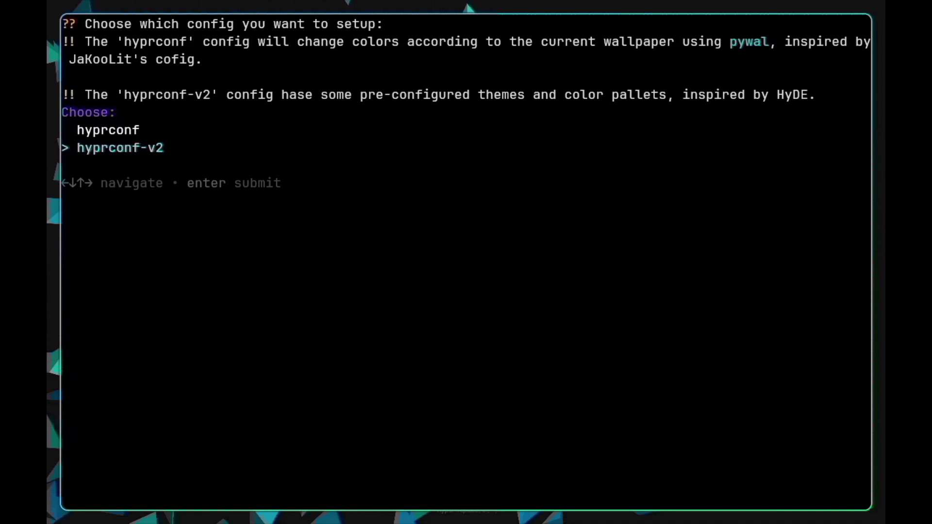
key(Up)
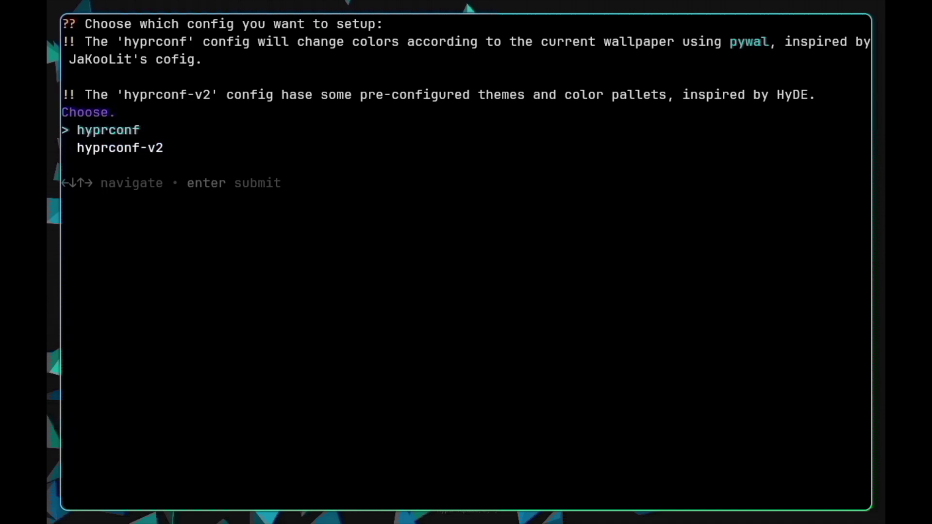
key(Return)
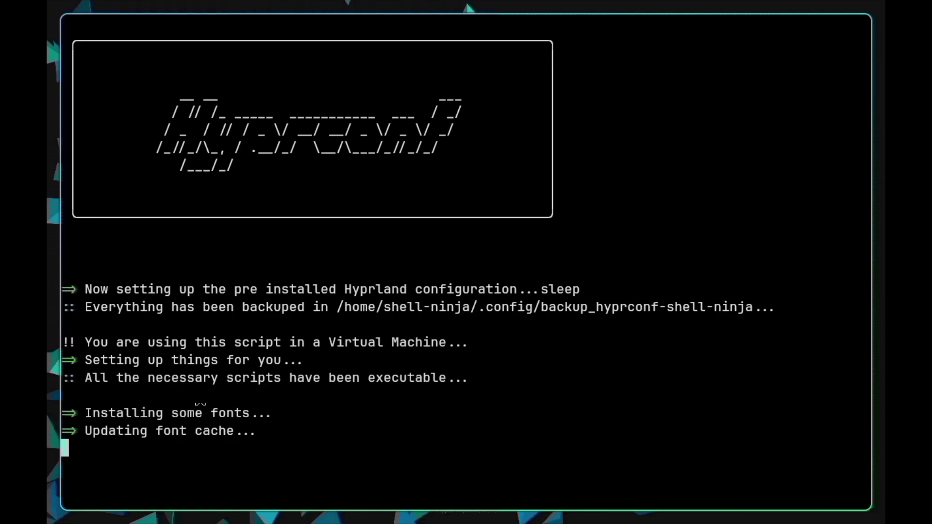
Step: Answer n to more wallpapers, accept the us layout, and press n to skip the variant
text(n)
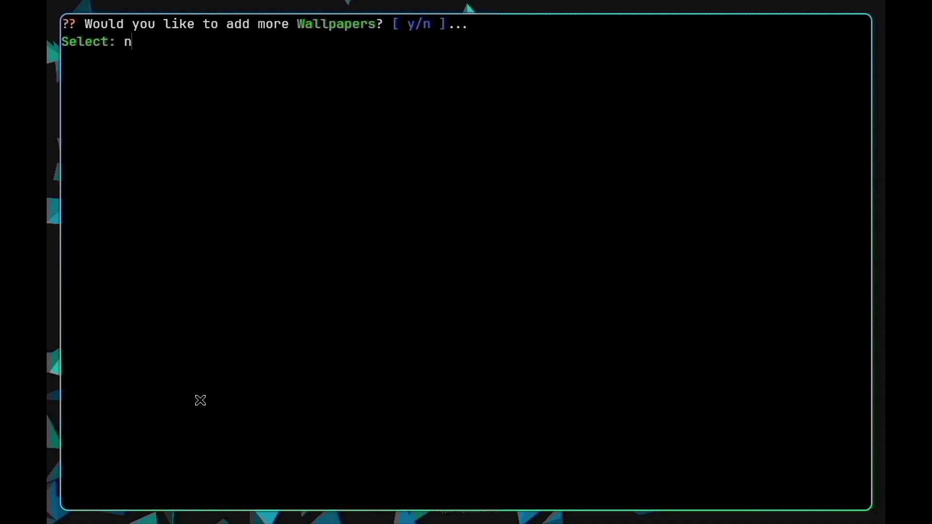
key(Return)
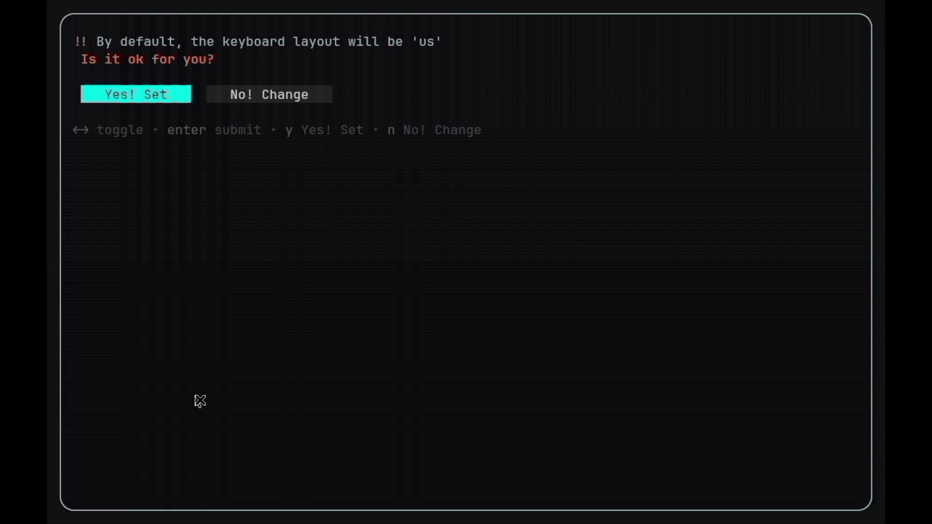
key(Return)
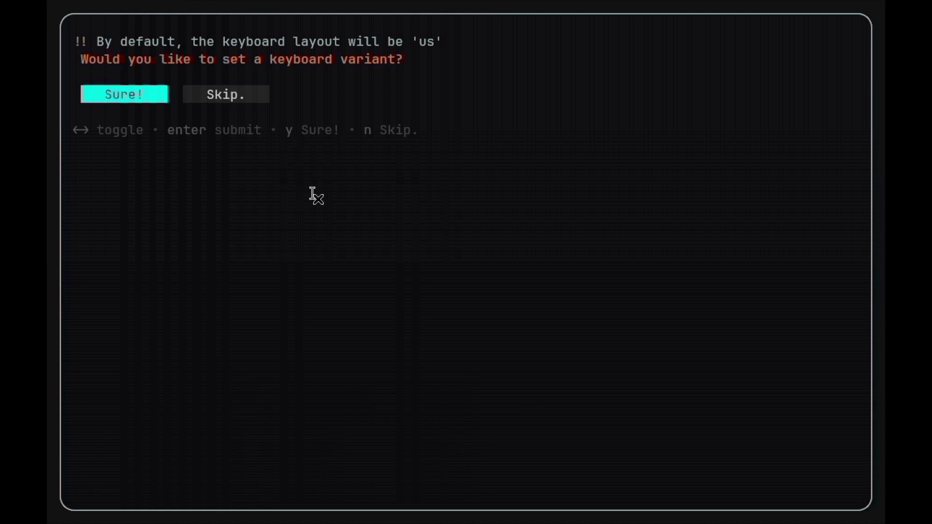
key(n)
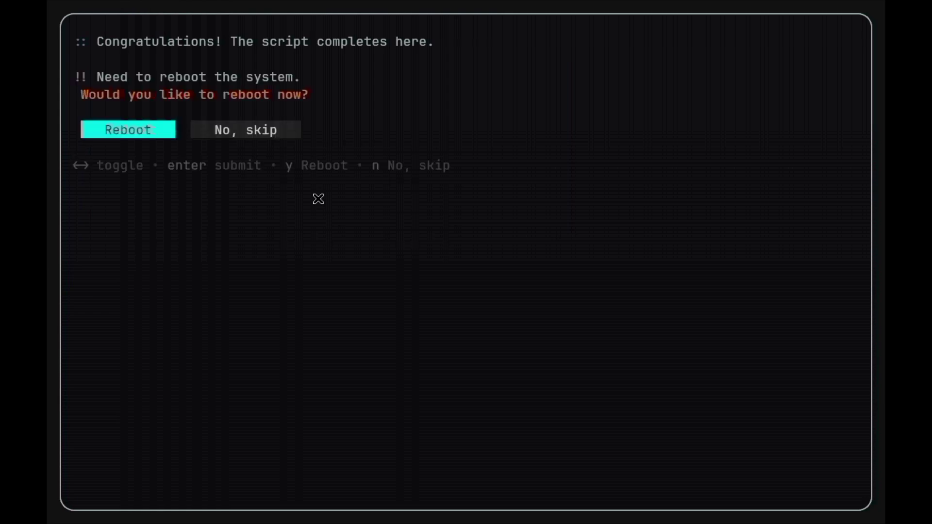
Step: Confirm Reboot at the final prompt to restart into the hyprconf lock screen
key(Return)
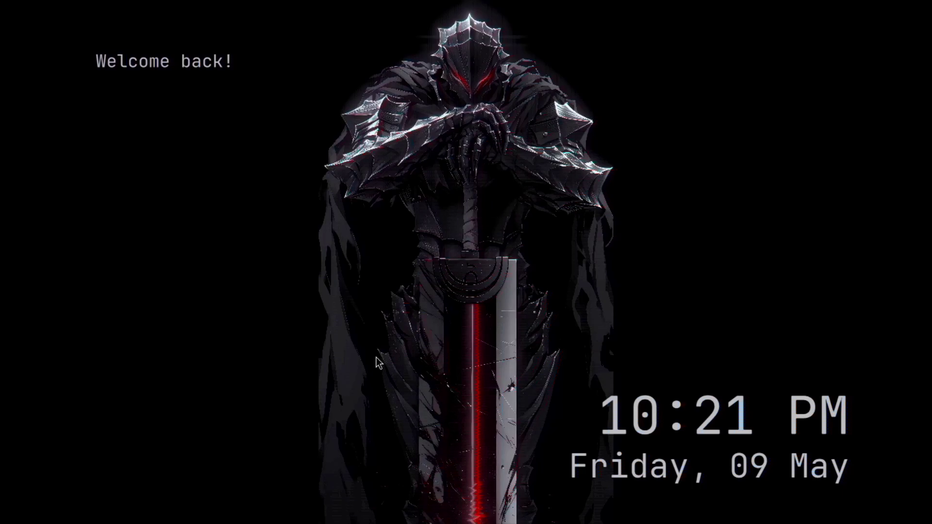
Step: Log in at SDDM with the account password using the plain Hyprland session rather than the uwsm-managed one
click(458, 268)
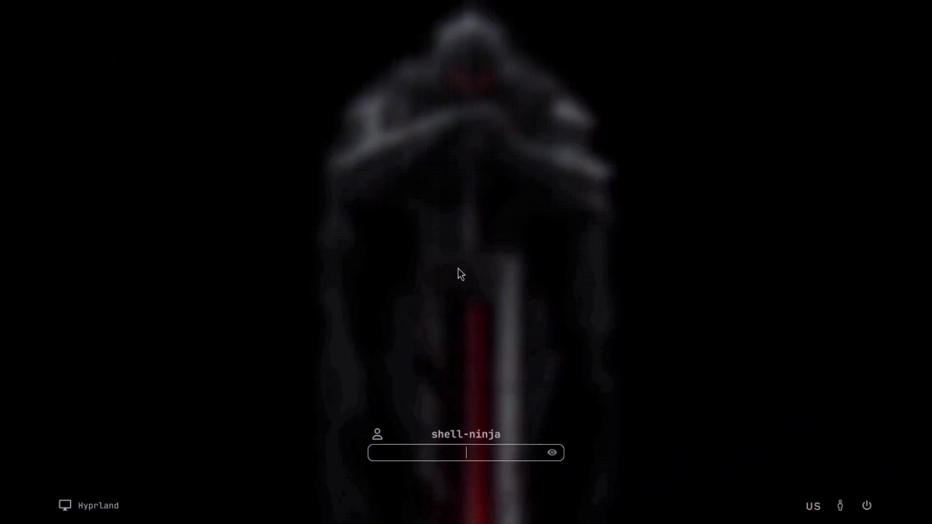
text(••)
click(63, 510)
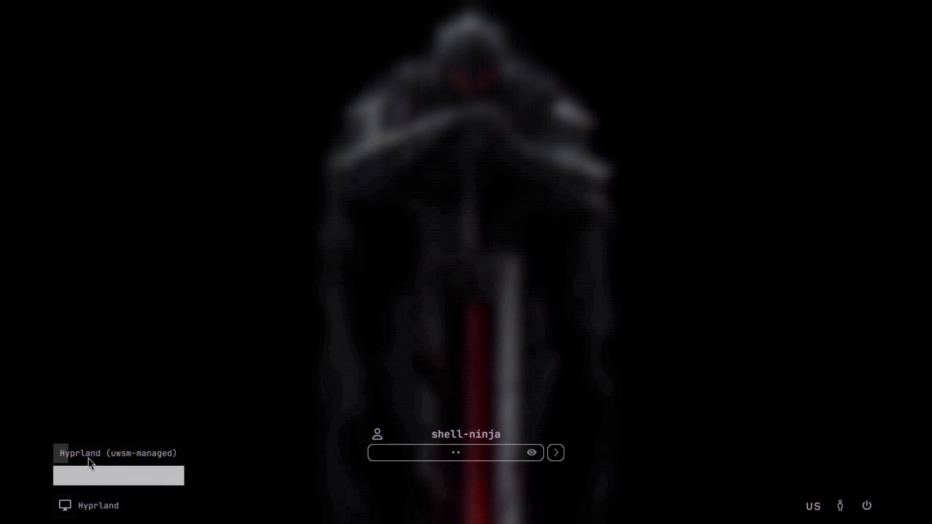
click(90, 464)
click(63, 508)
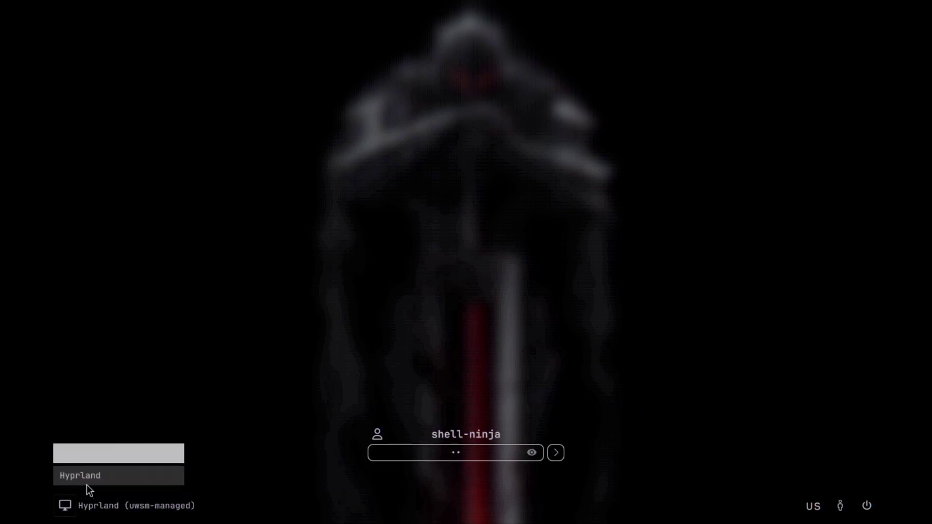
click(73, 475)
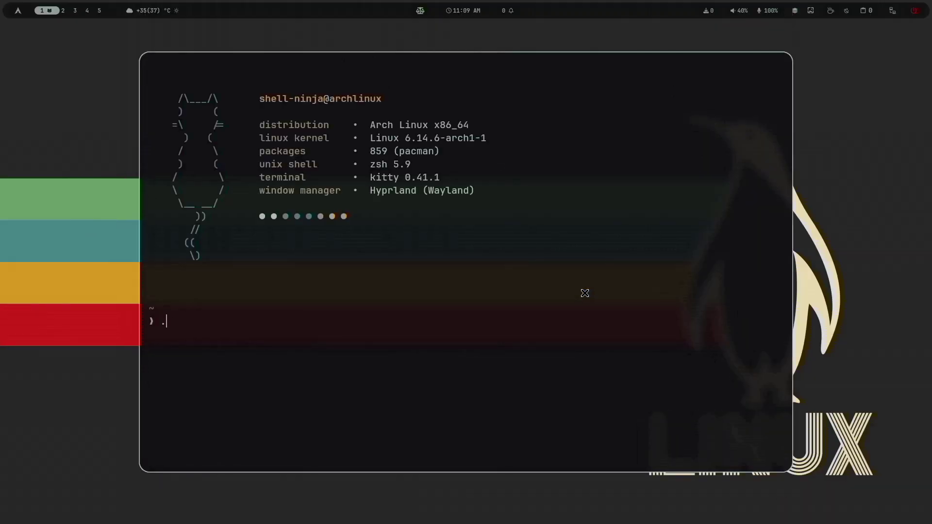
Step: Run .config/hypr/scripts/sddm_theme.sh with sudo to apply the new wallpaper and pywal colours to SDDM
text(config/hypr/)
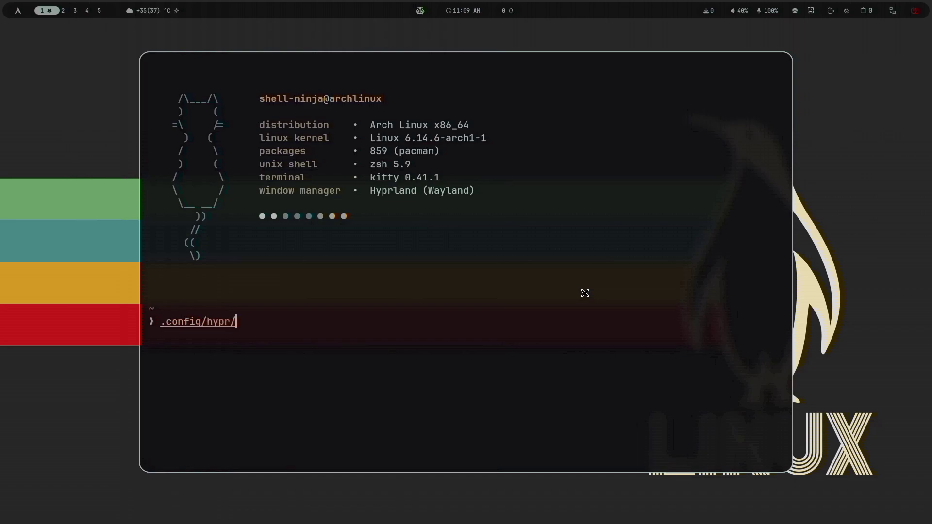
text(scripts/ddm)
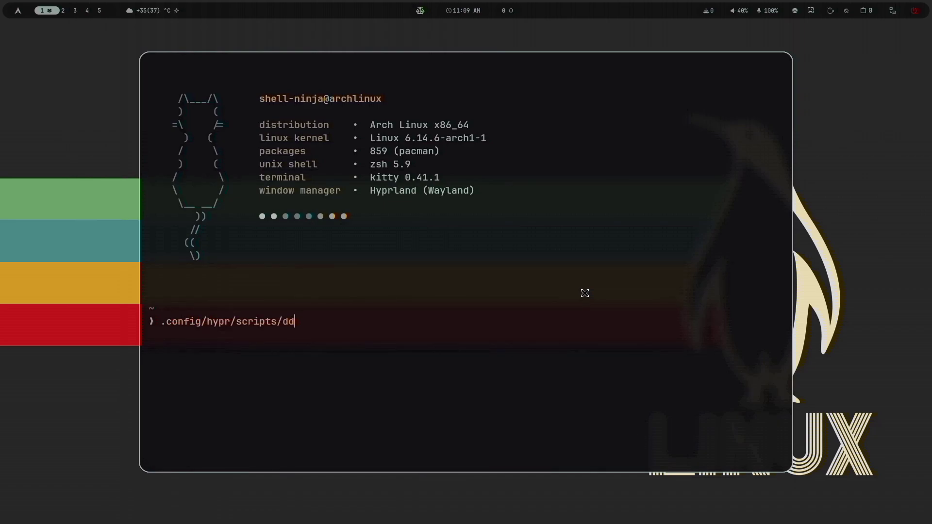
key(BackSpace)
key(BackSpace)
text(sddm)
key(Tab)
key(Return)
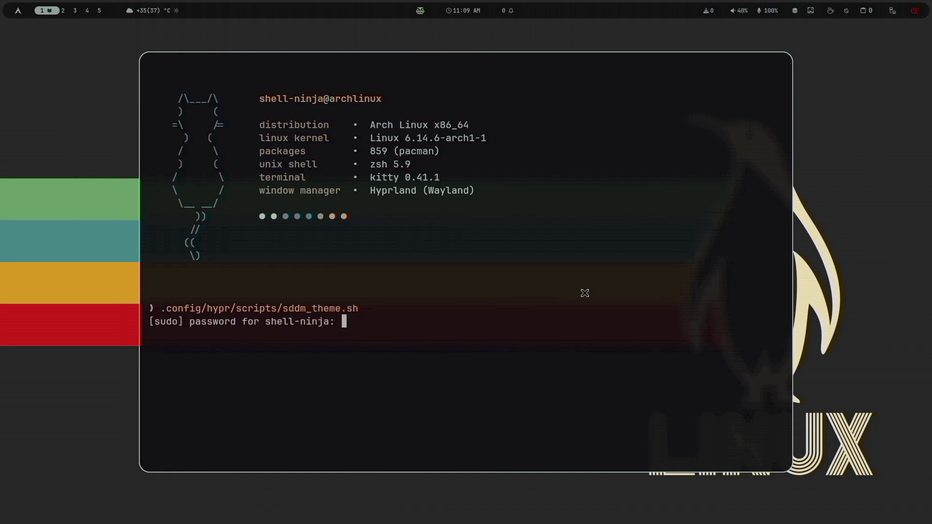
key(Return)
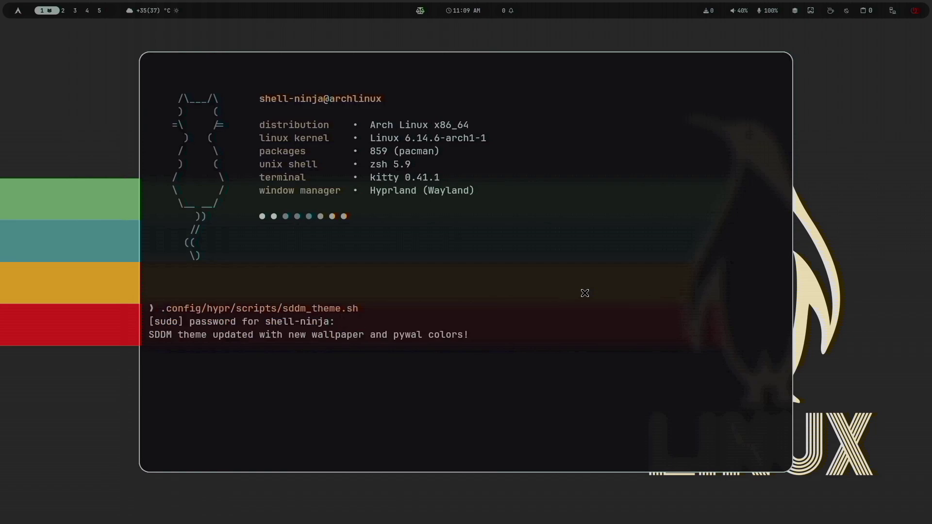
Step: Lock the session from the power menu and bring up the login form again
key(super+Escape)
key(l)
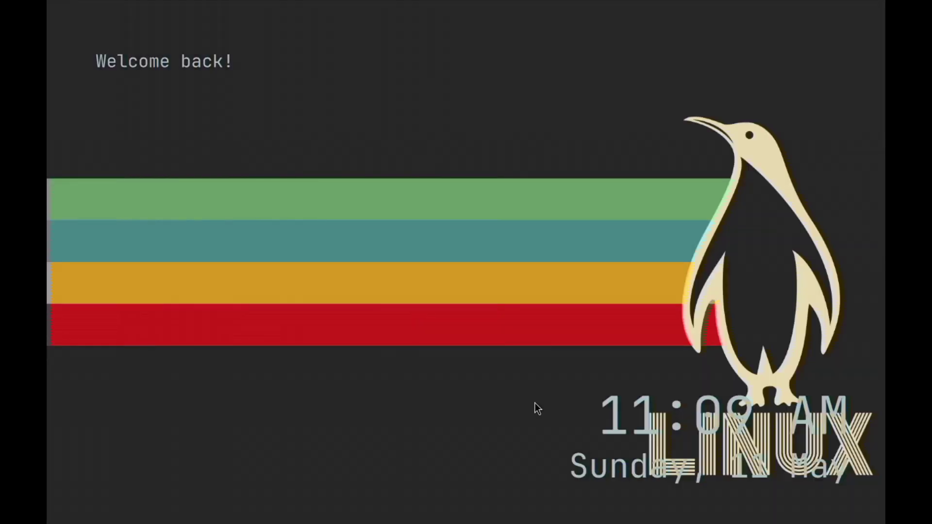
click(397, 277)
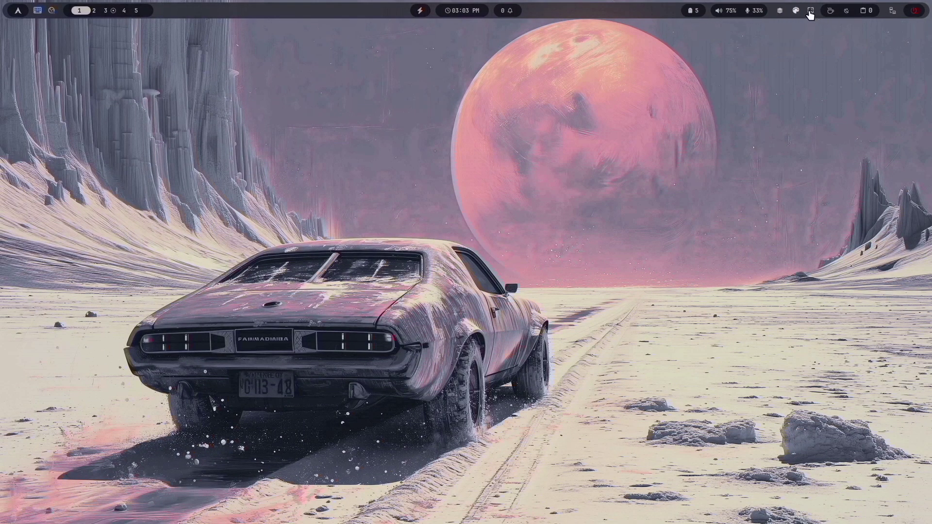
Step: Switch the wallpaper to bubble_in_rain and take a region screenshot of the screen's left side
click(811, 10)
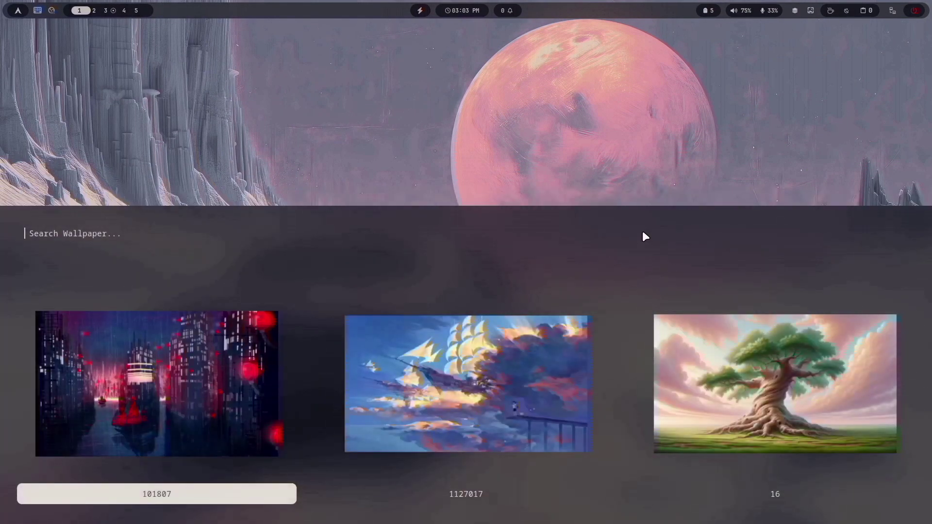
scroll(348, 382, down, 5)
scroll(349, 382, down, 15)
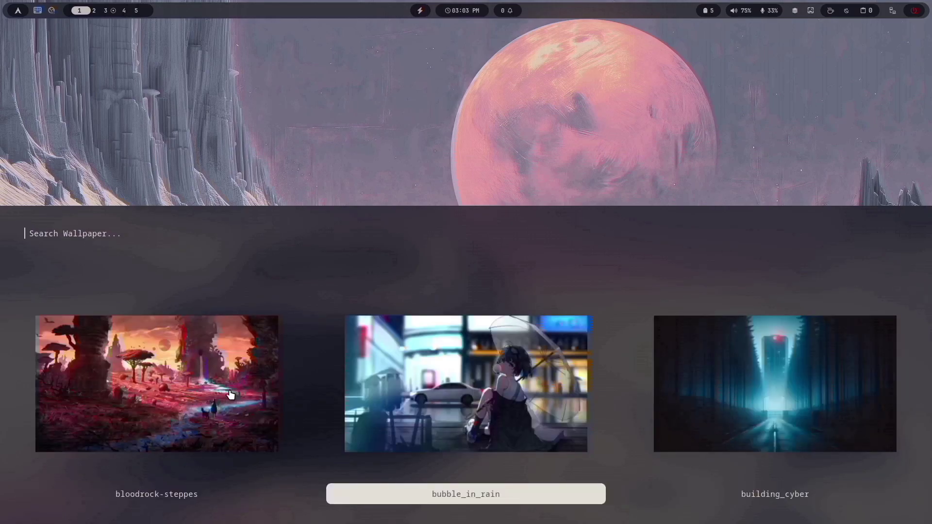
click(459, 442)
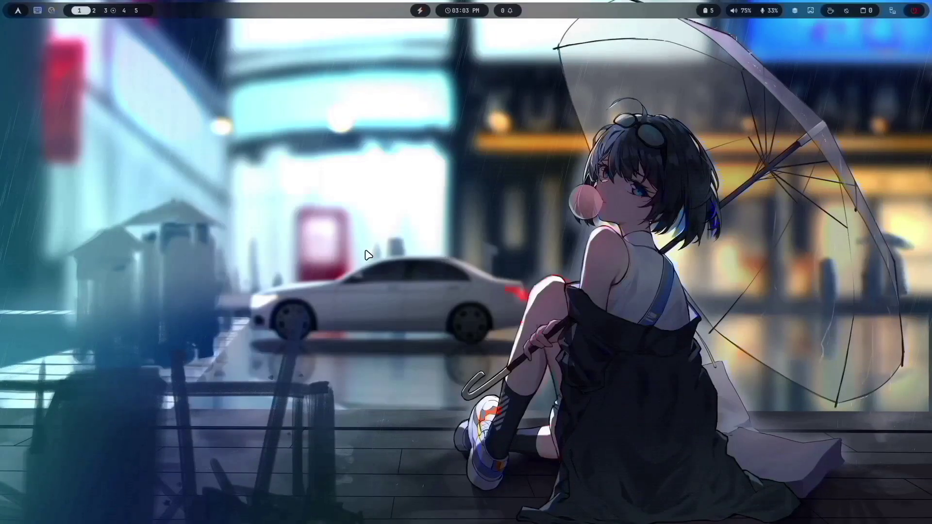
key(super+shift+s)
drag(52, 196, 243, 381)
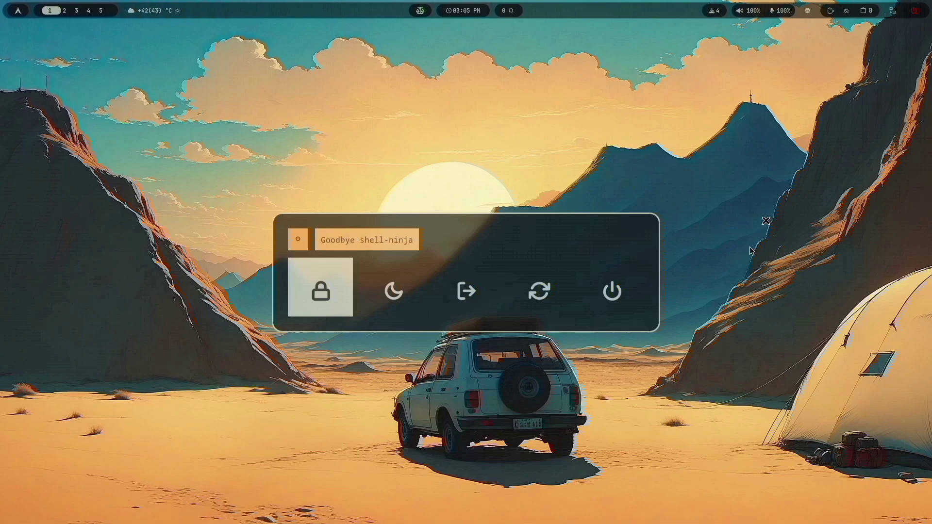
Step: Confirm shutdown in the power menu's 'Are you Sure?' prompt, then check workspace 2 and return to 1
click(612, 291)
click(411, 302)
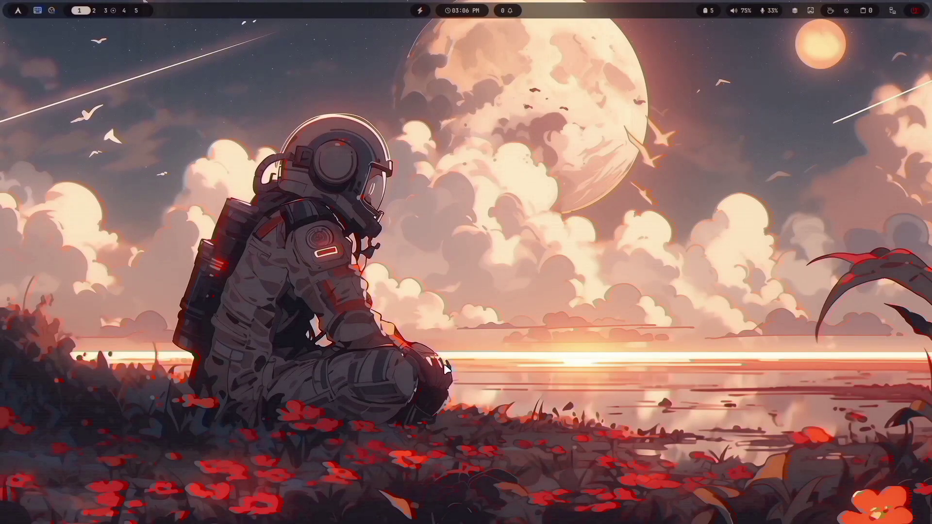
key(super+2)
key(super+1)
Step: On workspace 2, browse the hyprconf GitHub repository tab, then close the browser with Super+Q
click(100, 9)
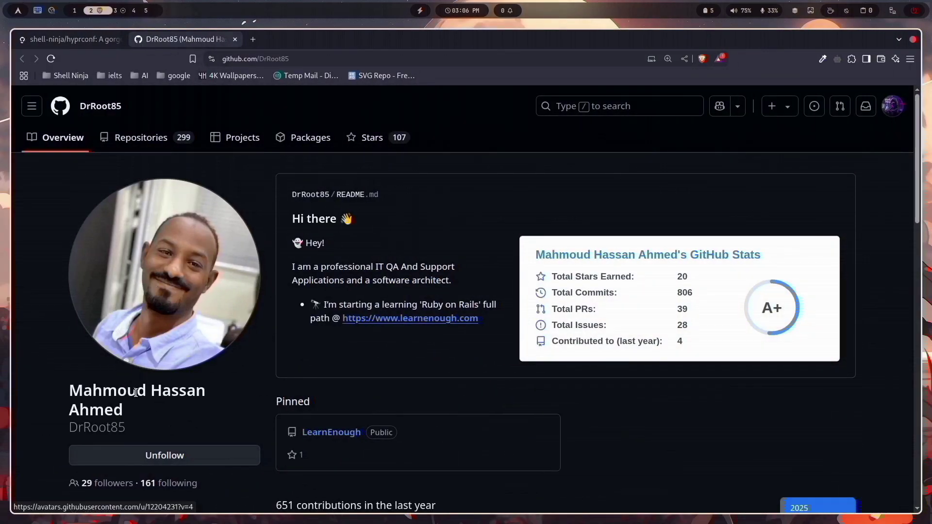
click(98, 40)
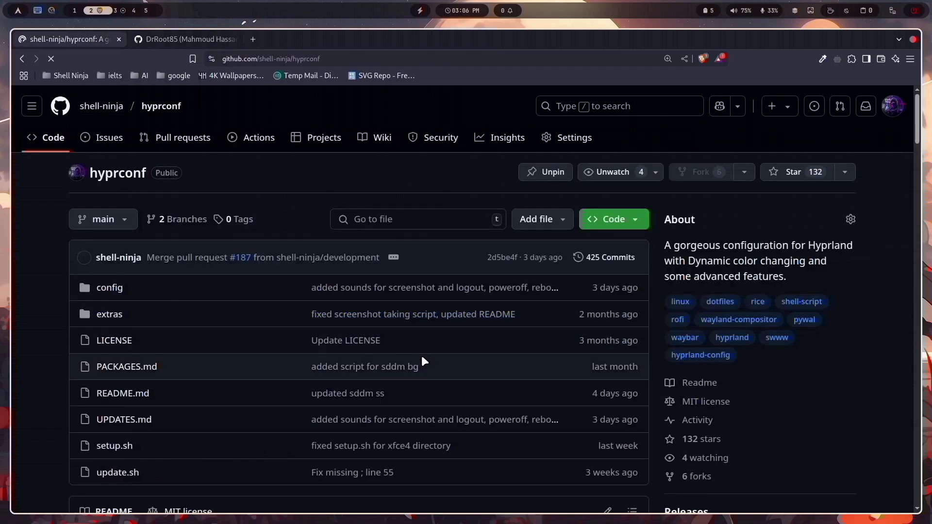
scroll(645, 418, down, 3)
scroll(636, 413, down, 2)
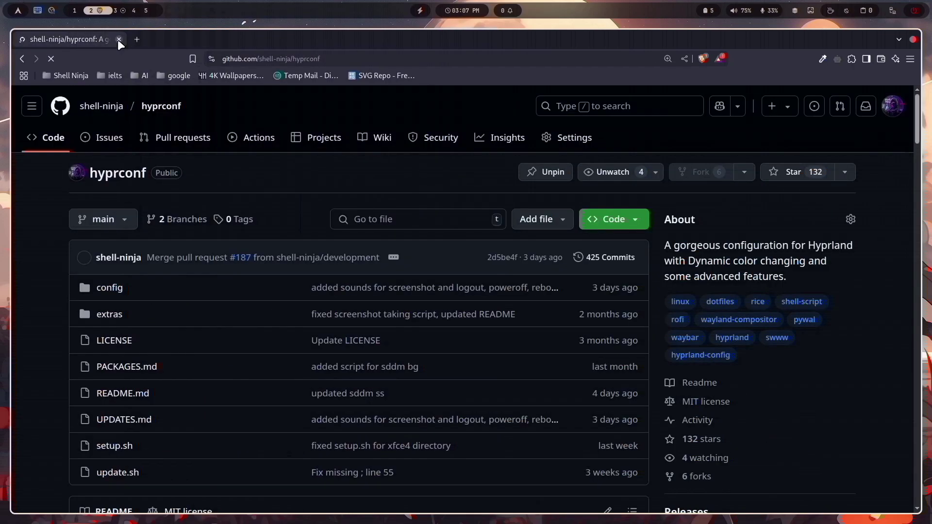
key(super+q)
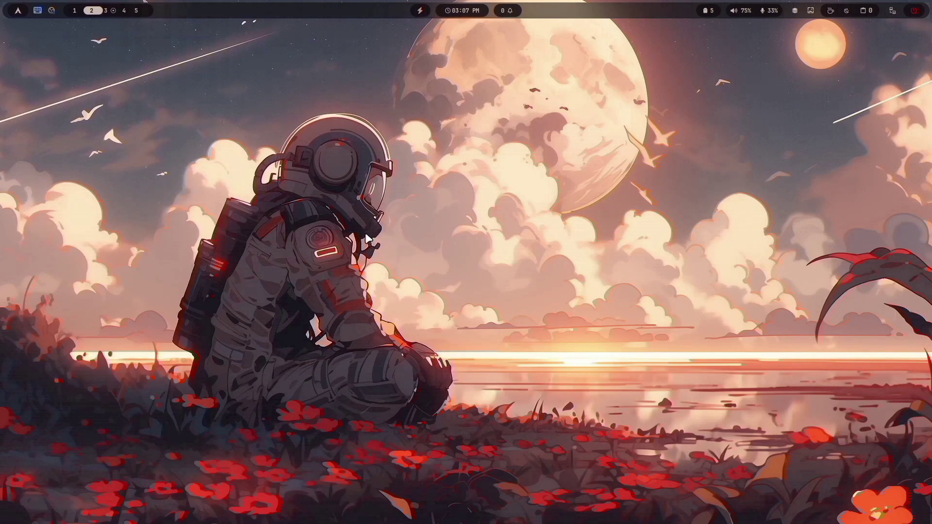